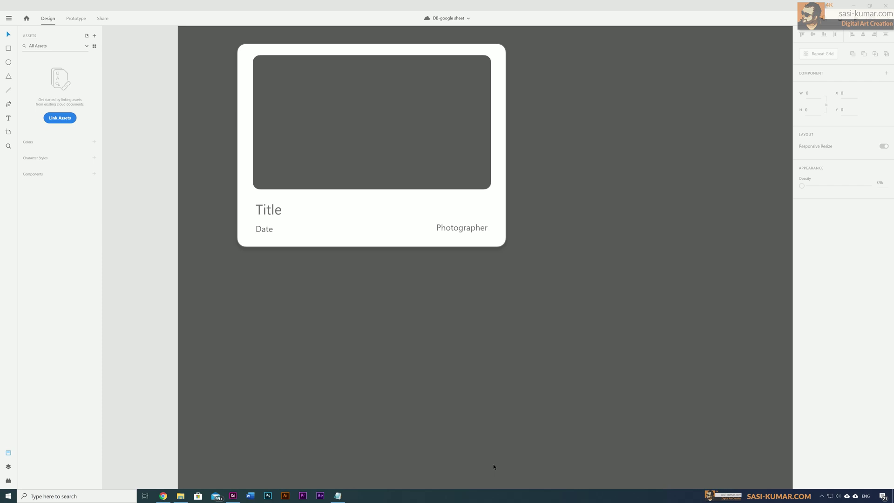
Step: Inspect the card's bg, Img, Title, Date and Photographer layers in the Layers panel, then deselect
click(44, 457)
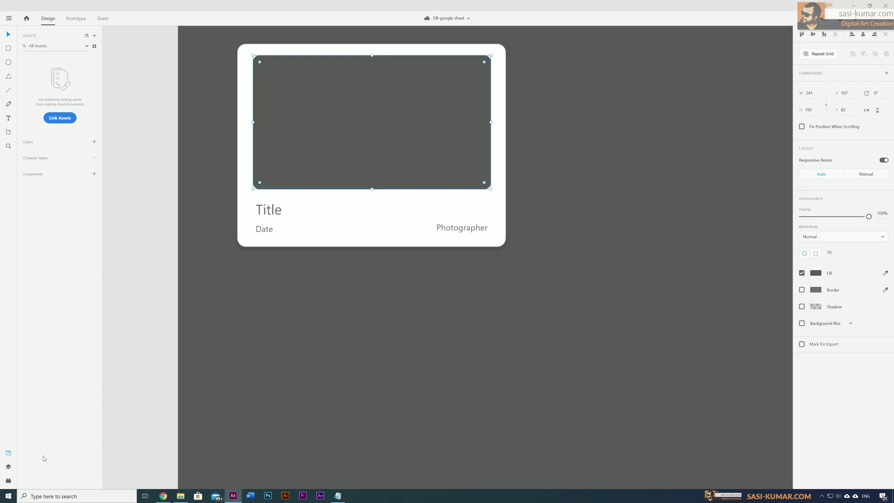
click(8, 467)
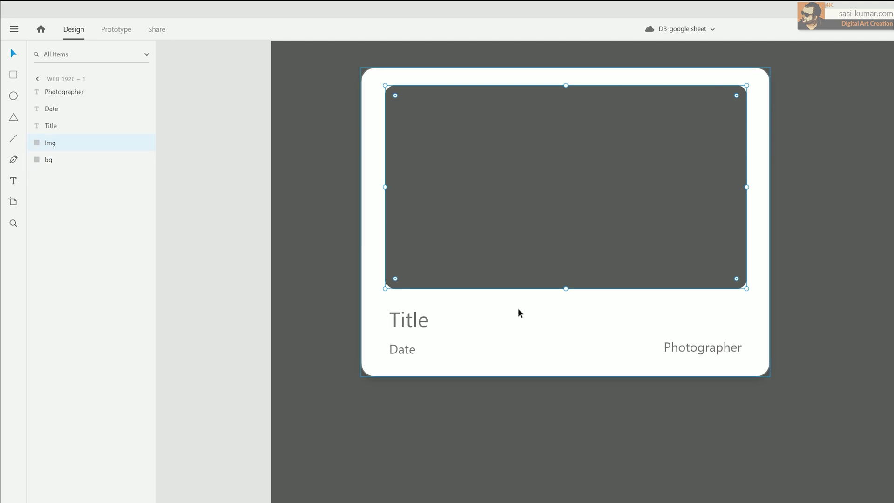
click(521, 320)
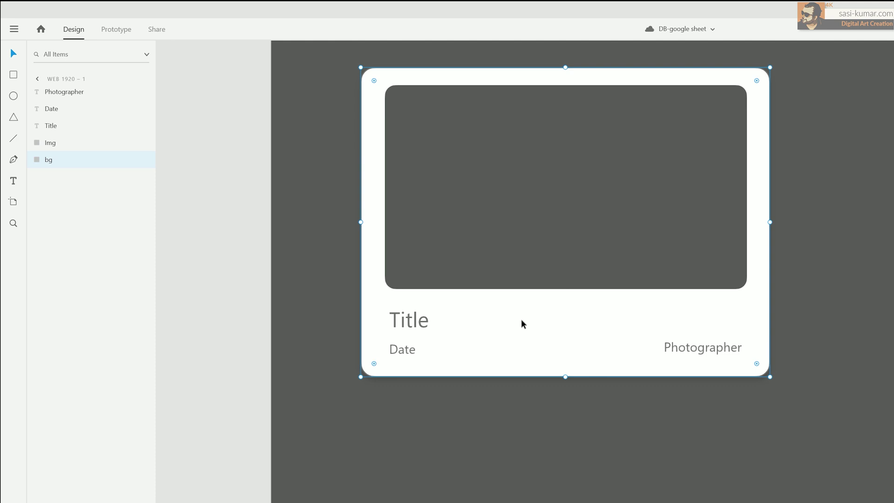
click(394, 327)
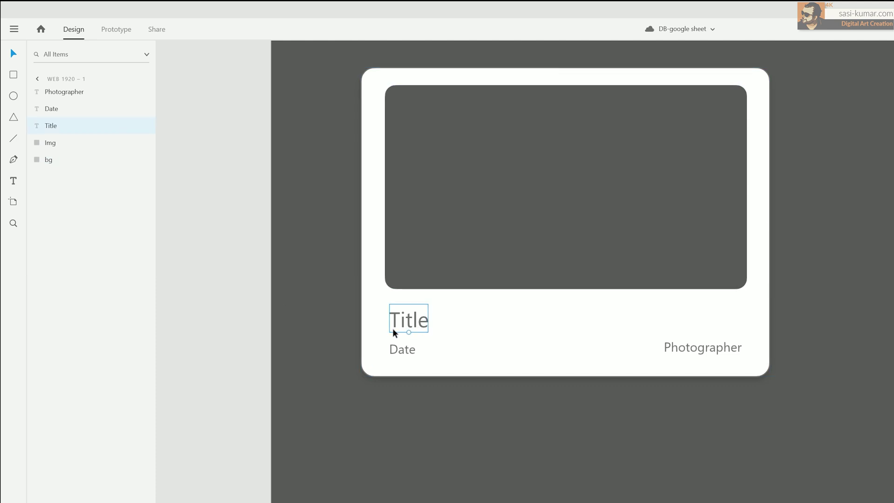
click(393, 347)
click(700, 347)
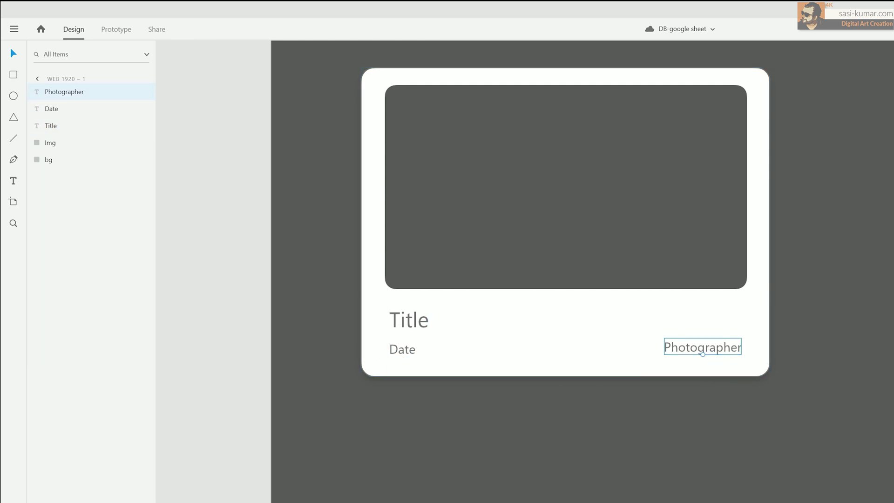
click(742, 426)
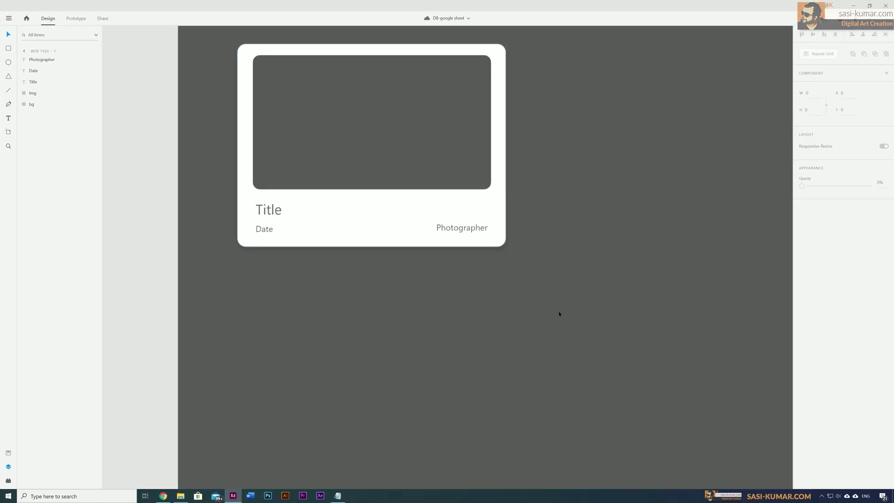
click(41, 60)
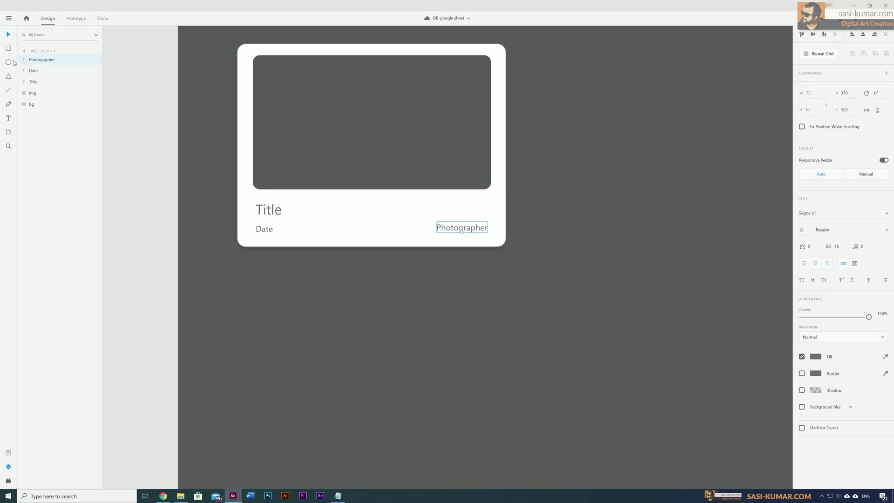
click(480, 275)
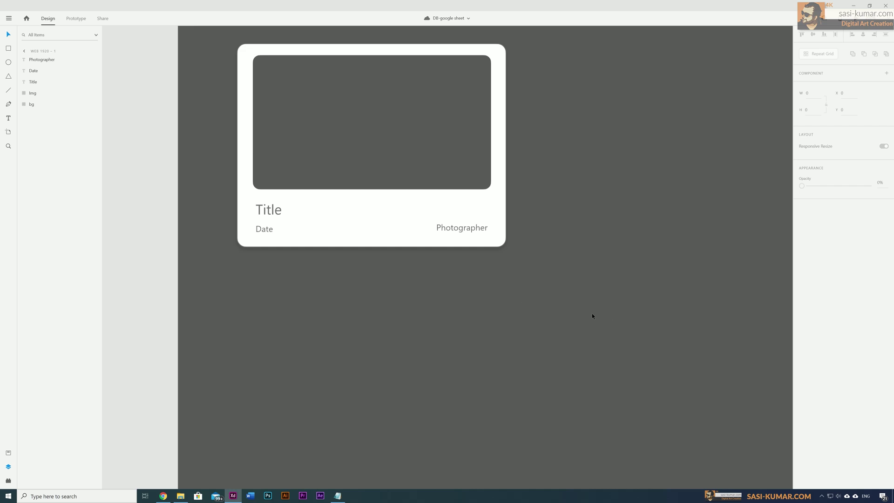
Step: Review the sheet's Image, Title, Date and Photographer column headers, then view the Drive Temp folder
key(alt+Tab)
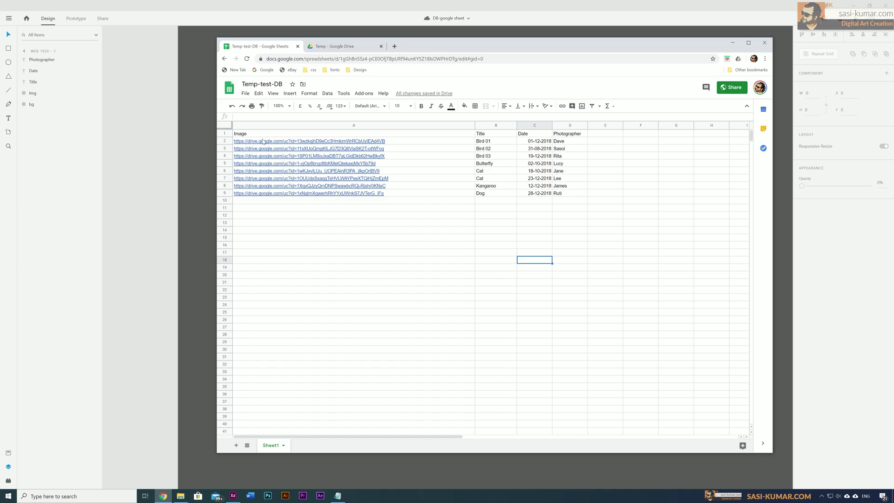
click(243, 134)
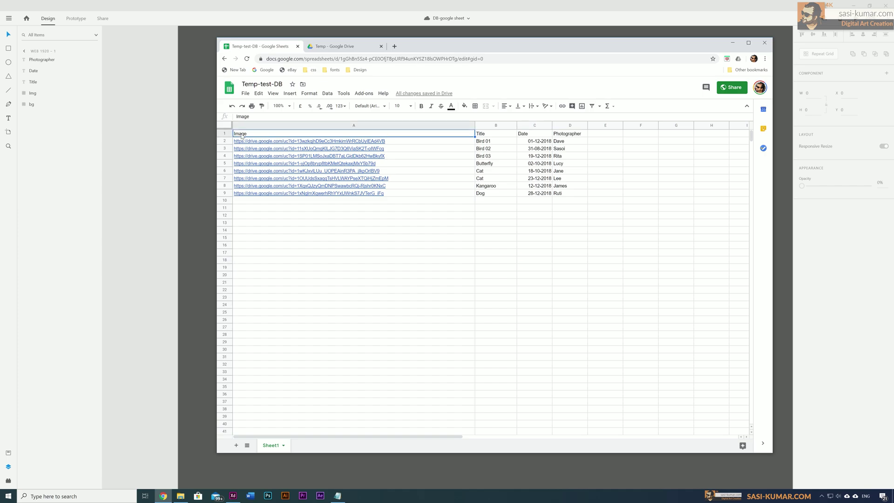
click(498, 135)
click(530, 136)
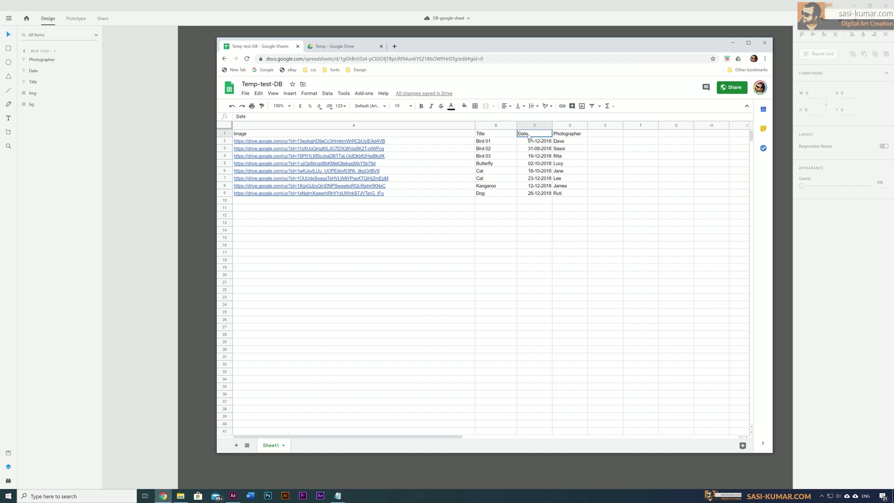
click(568, 136)
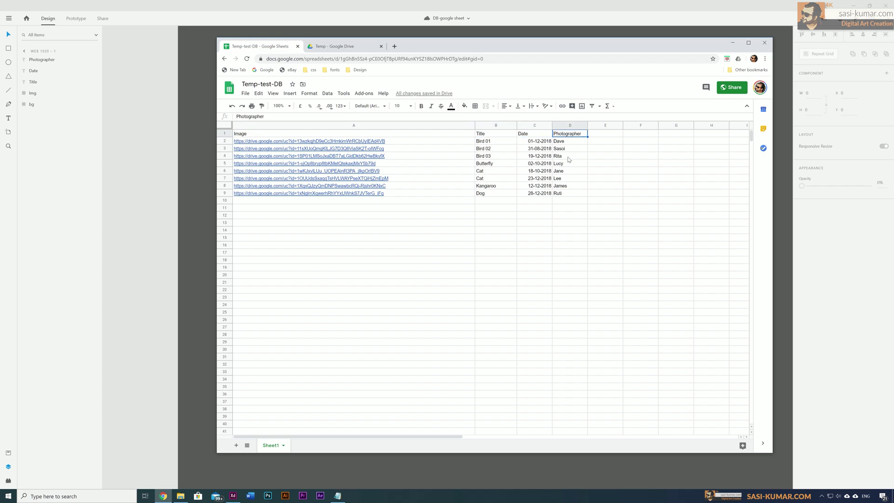
click(336, 47)
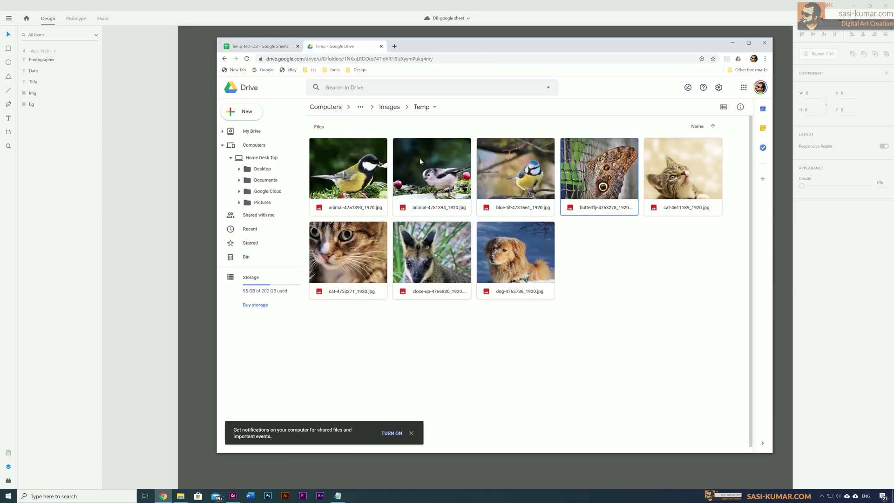
Step: Return from Google Drive to the Temp-test-DB spreadsheet tab
click(273, 49)
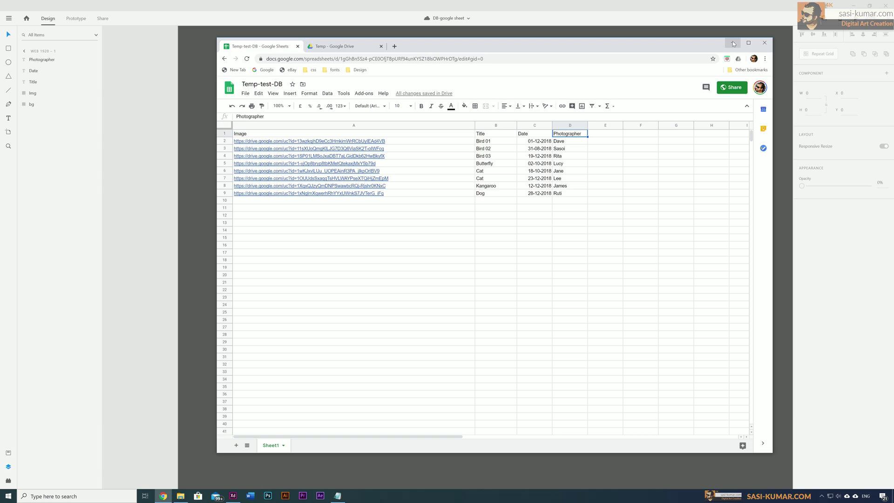
Step: Minimize Chrome and fit the whole Web 1920 – 1 artboard in view in XD
click(732, 44)
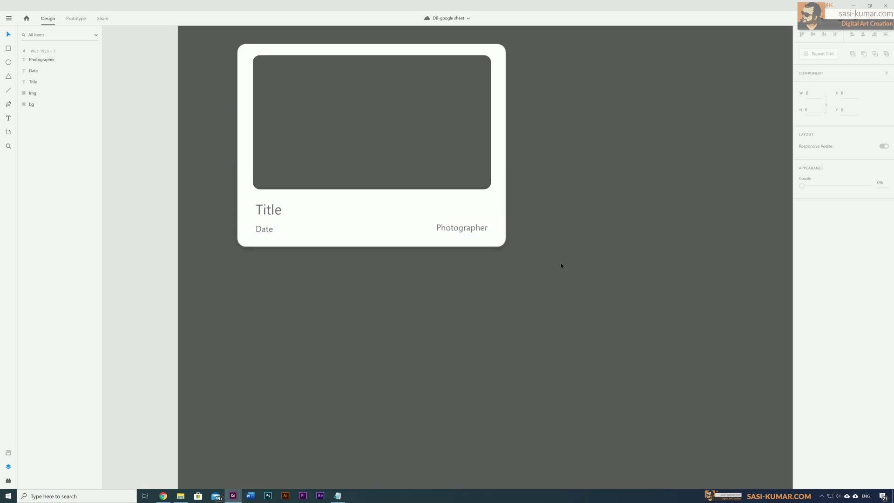
key(ctrl+0)
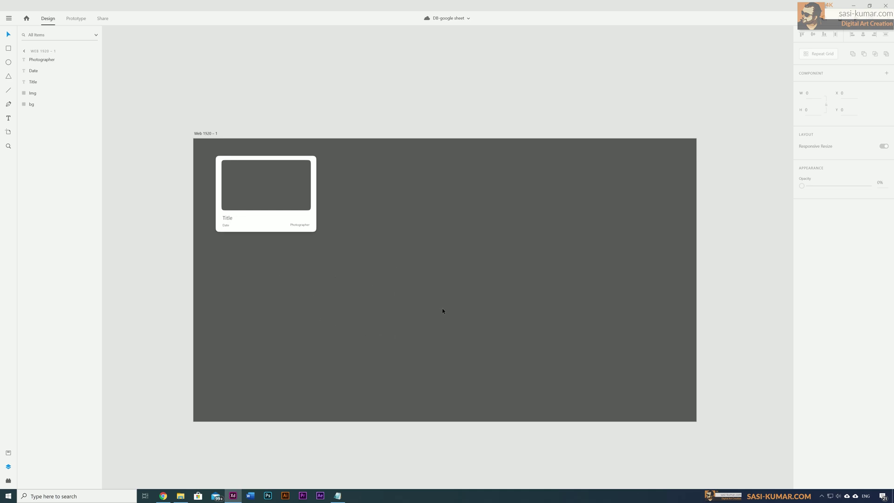
Step: Turn the card into a four-by-two repeat grid with wider column gaps, centred vertically
drag(447, 313, 155, 116)
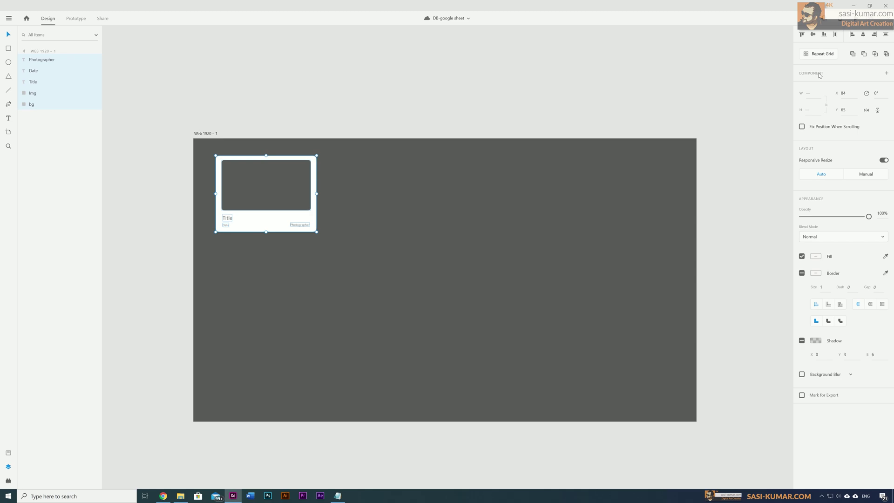
click(820, 54)
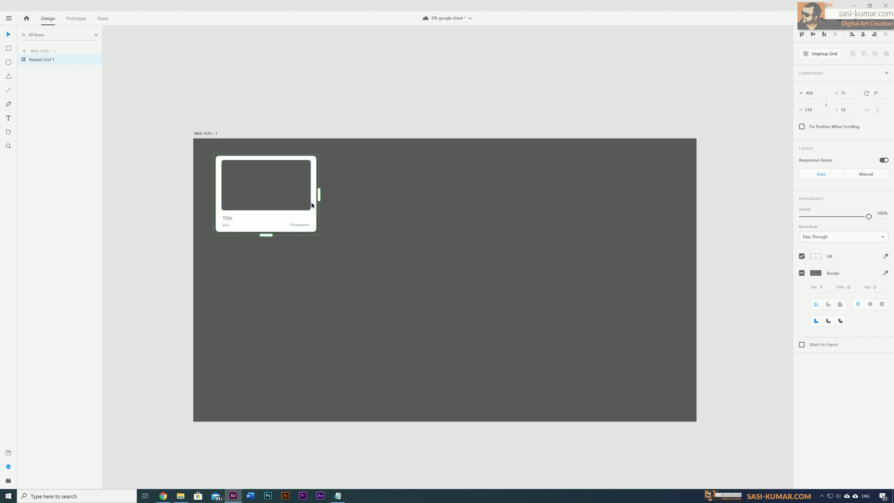
drag(319, 195, 658, 207)
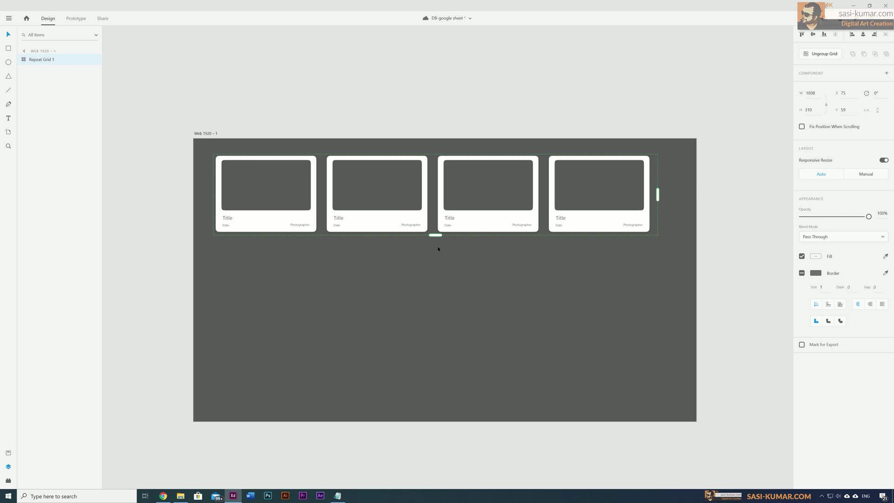
drag(435, 236, 435, 327)
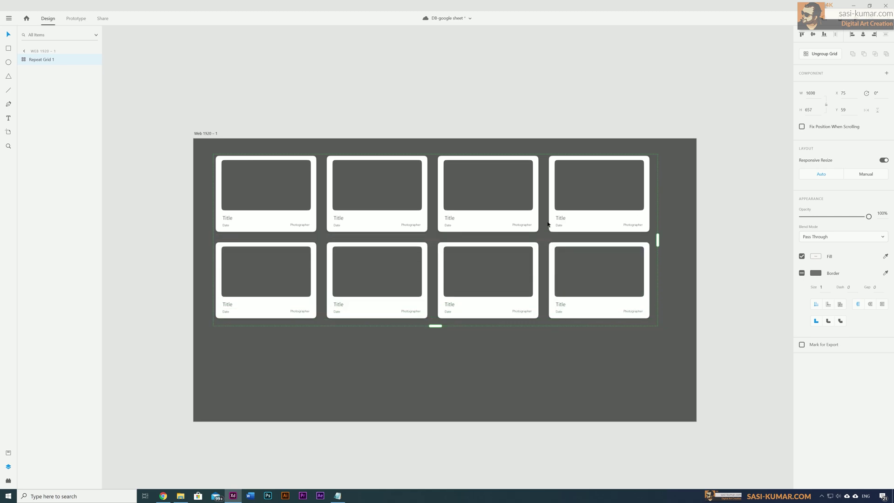
drag(541, 223, 540, 255)
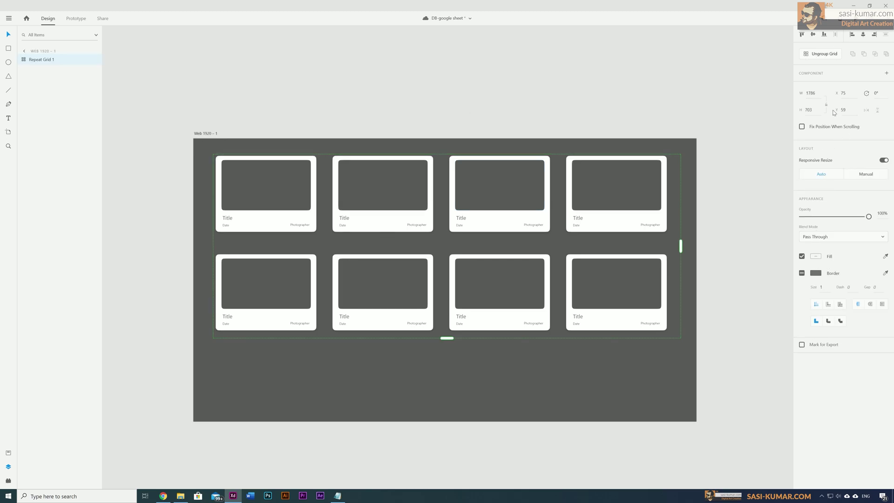
click(813, 35)
click(219, 107)
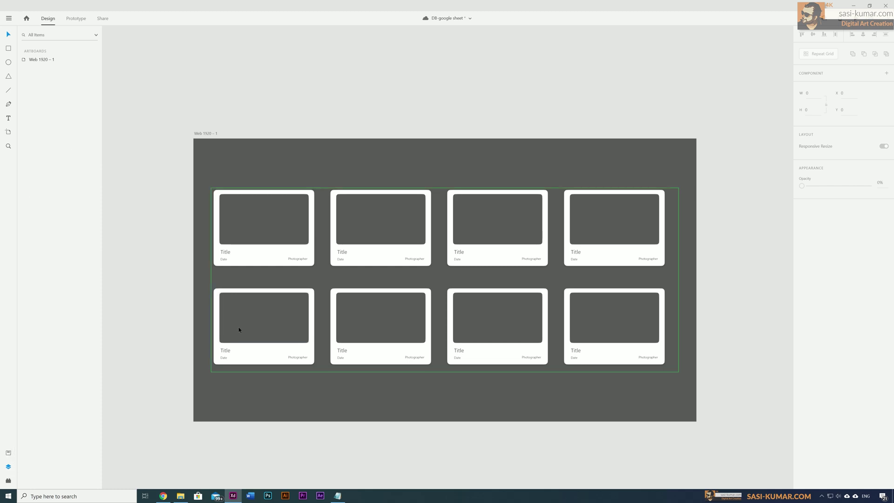
Step: Search the plugin store for 'google' and install the Google Sheets plugin
click(9, 481)
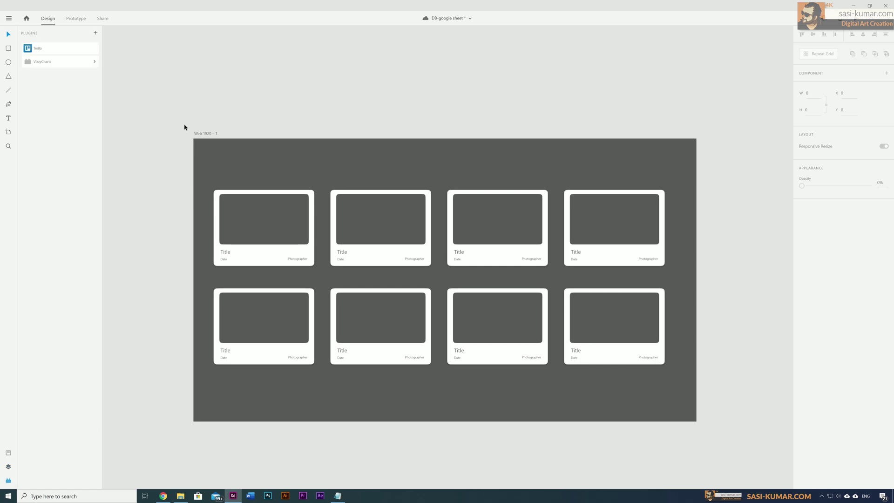
click(96, 34)
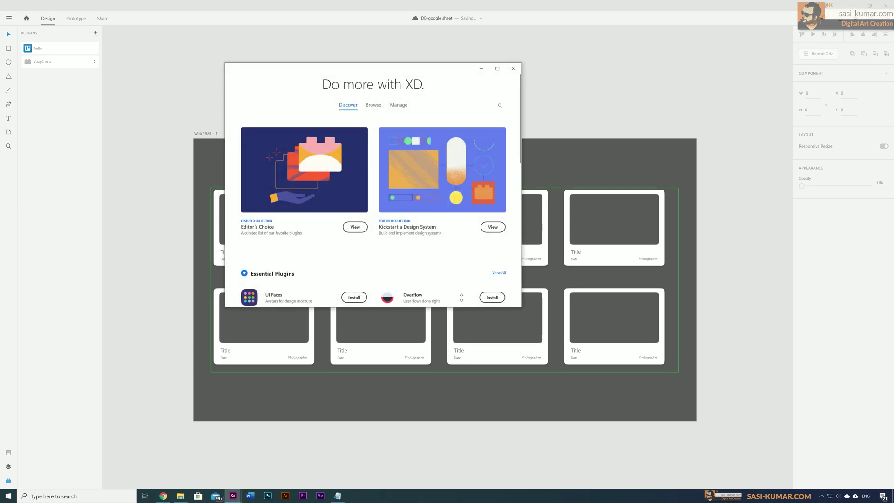
click(499, 106)
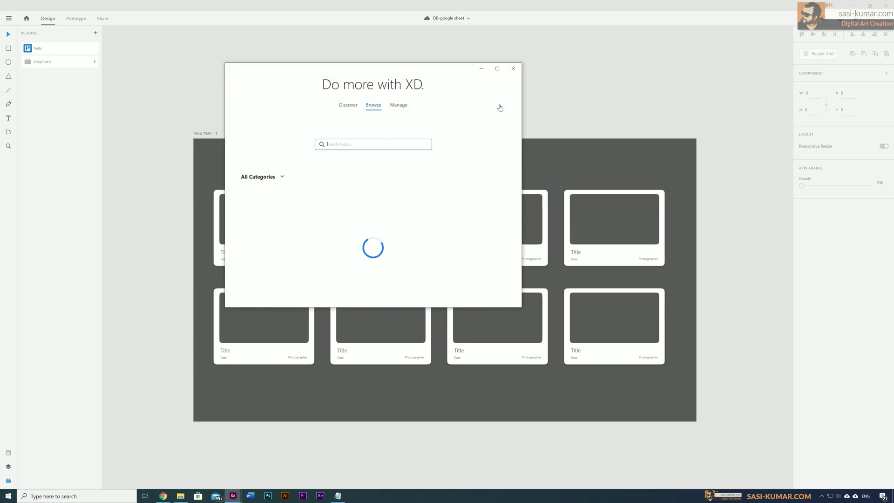
text(google sheet)
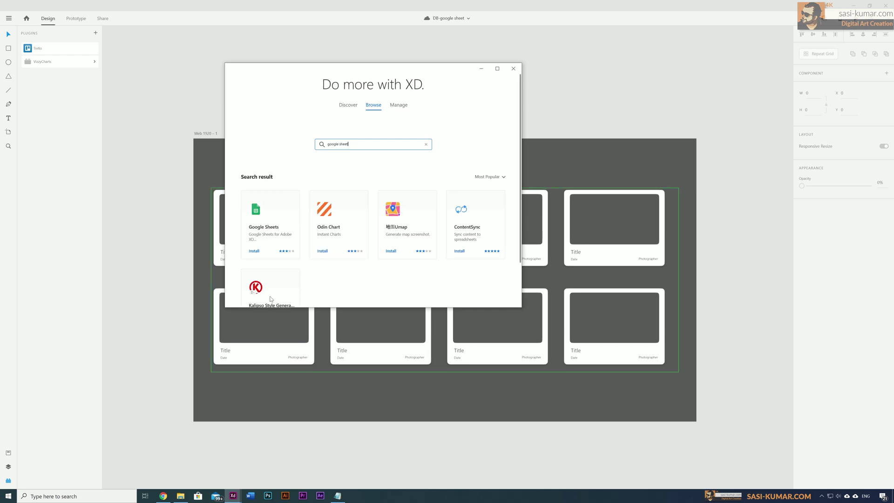
click(275, 216)
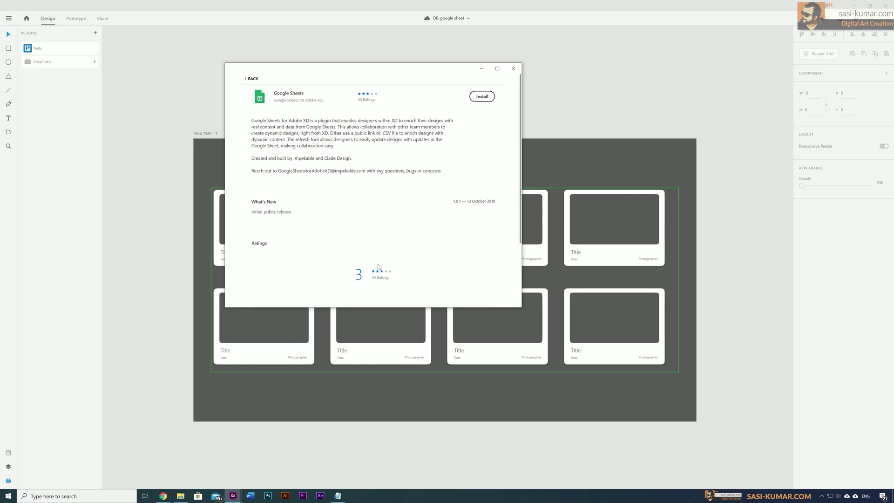
click(481, 96)
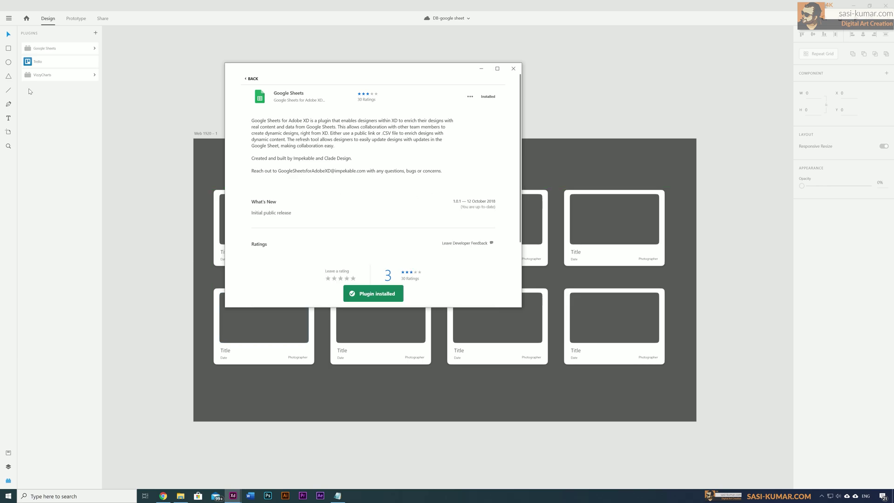
click(513, 70)
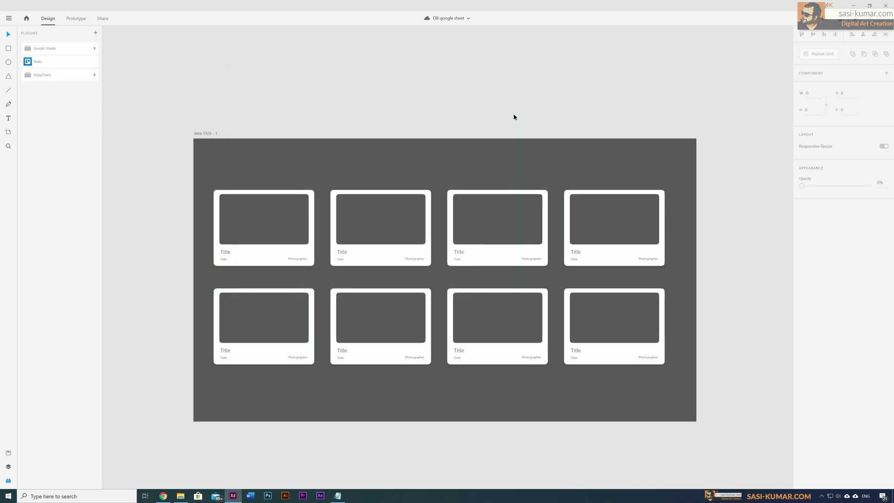
Step: Copy the Temp-test-DB spreadsheet's share link and return to XD's Google Sheets plugin
mouse_move(163, 496)
click(173, 469)
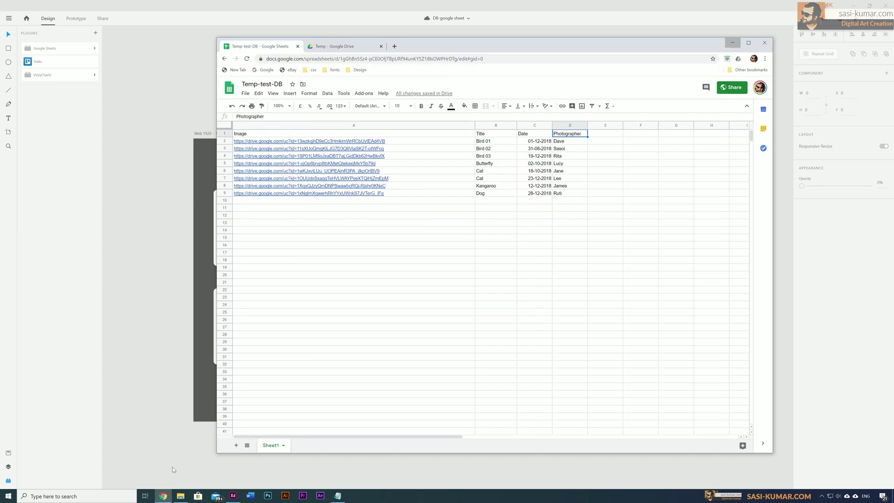
click(730, 93)
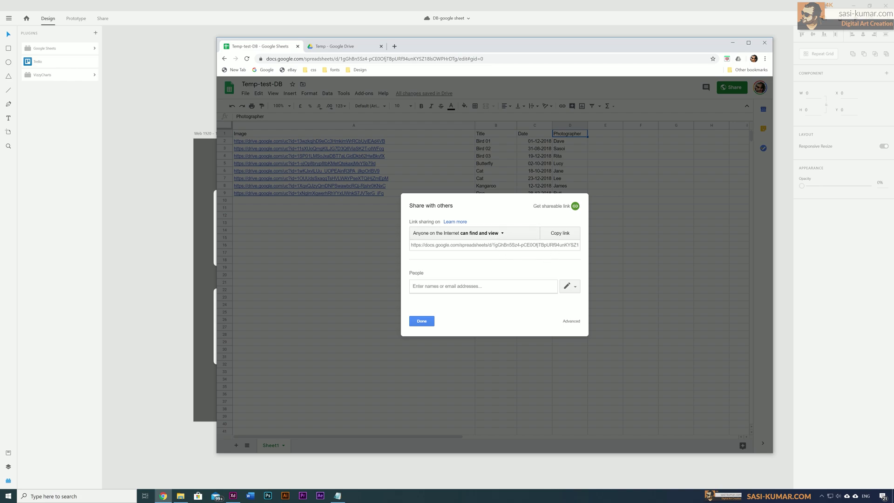
click(563, 239)
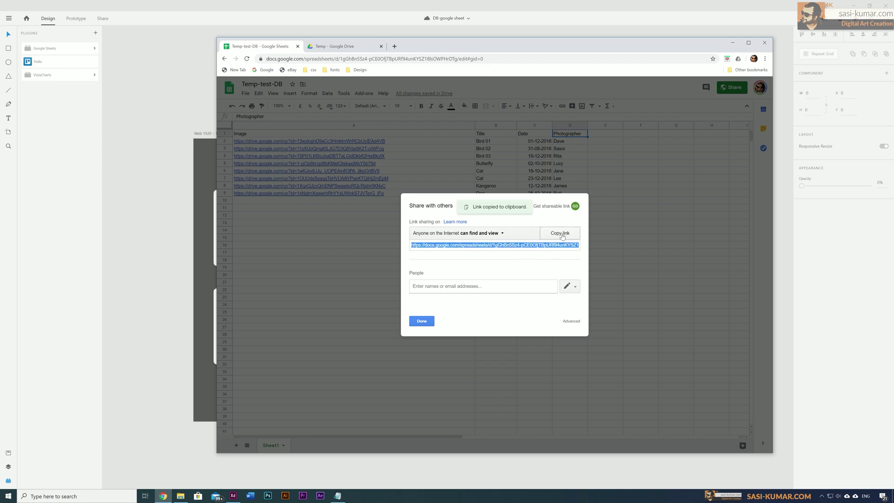
click(164, 97)
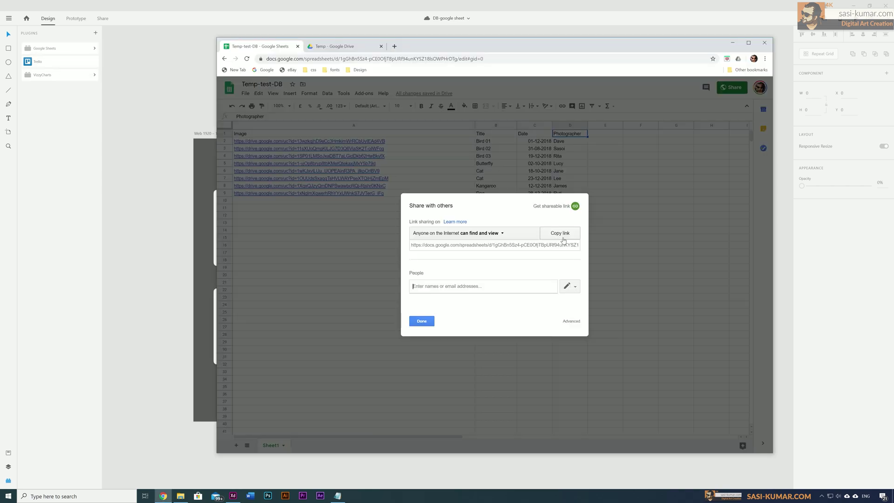
click(560, 233)
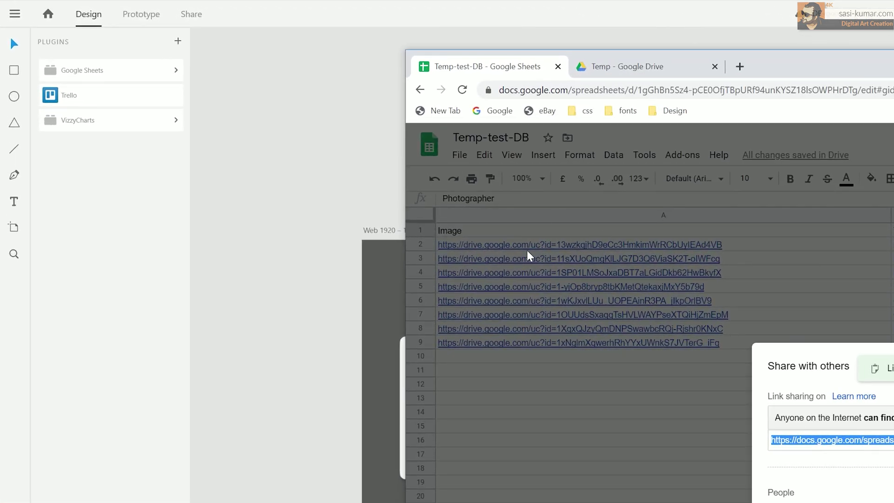
click(167, 97)
click(50, 48)
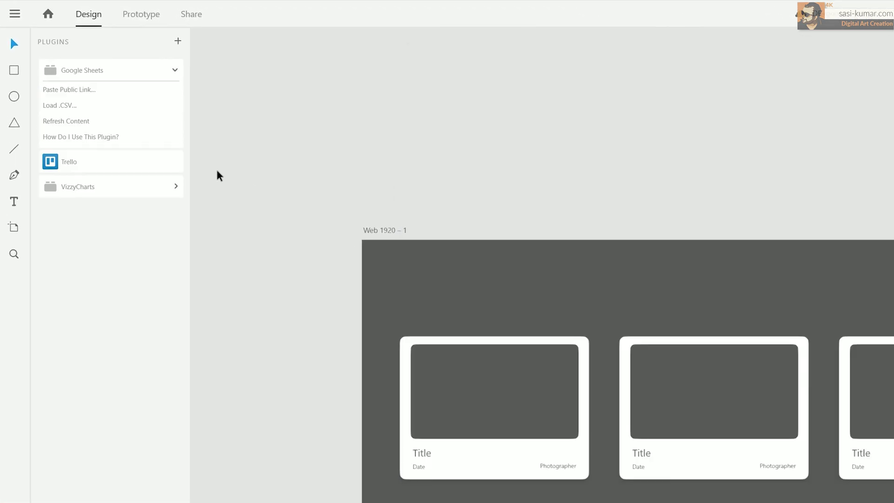
Step: Paste the spreadsheet's public link into the Google Sheets plugin and continue to mapping
click(119, 96)
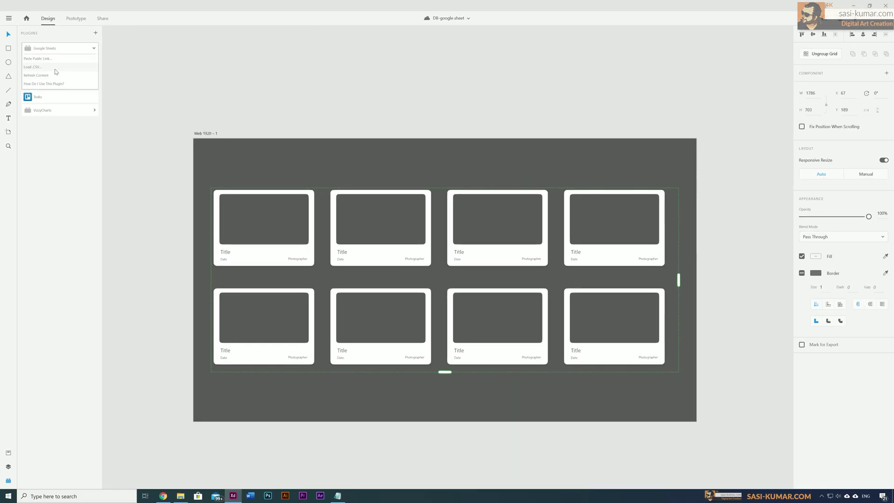
click(53, 59)
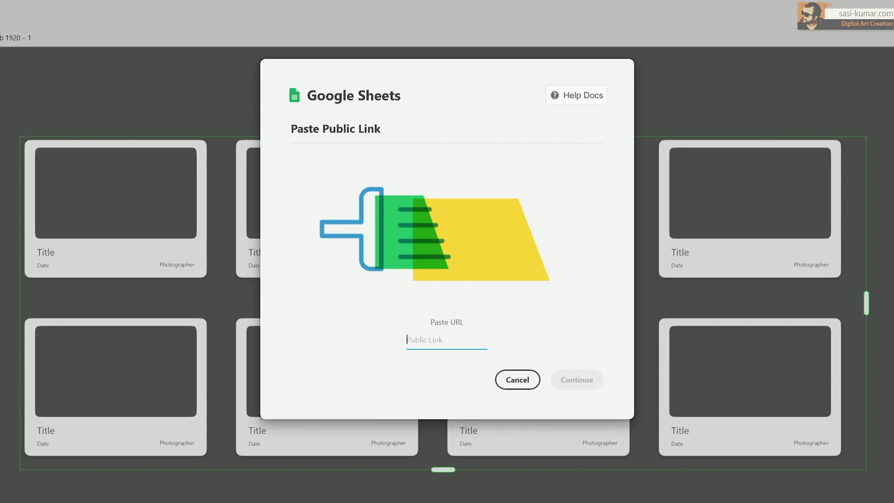
key(ctrl+v)
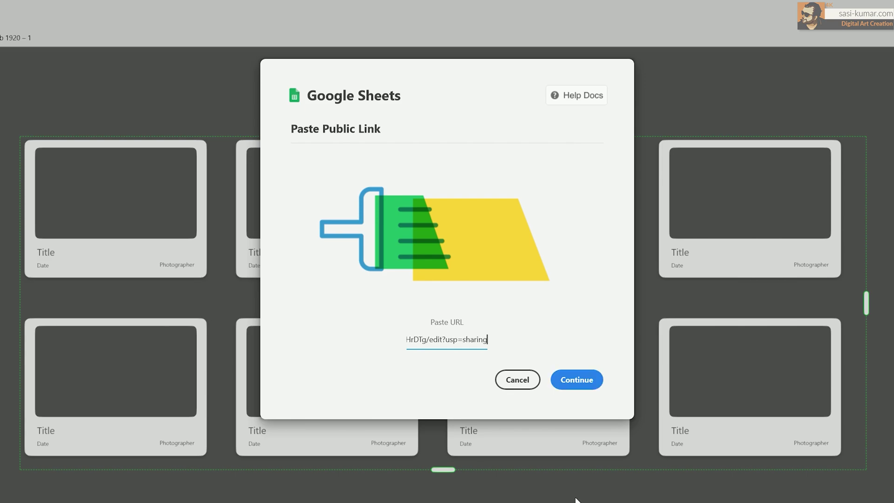
click(588, 384)
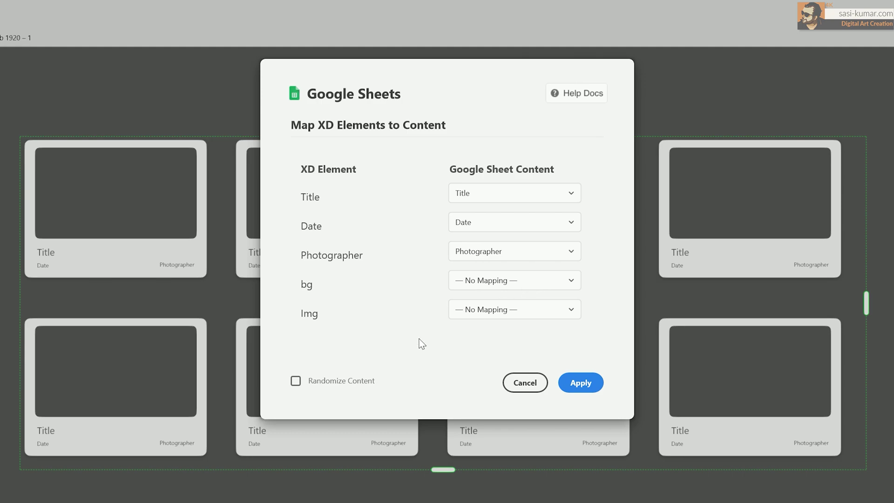
Step: Map the Img element to the Image column and apply the sheet data to the grid
click(572, 311)
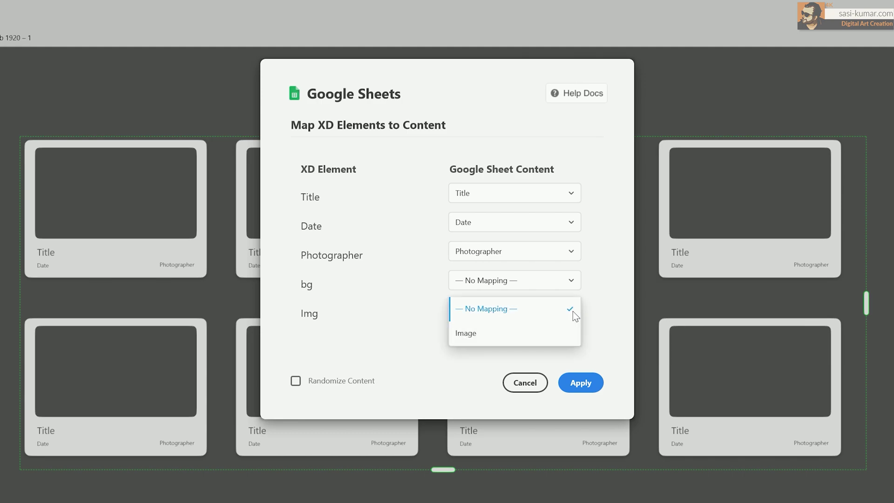
click(492, 339)
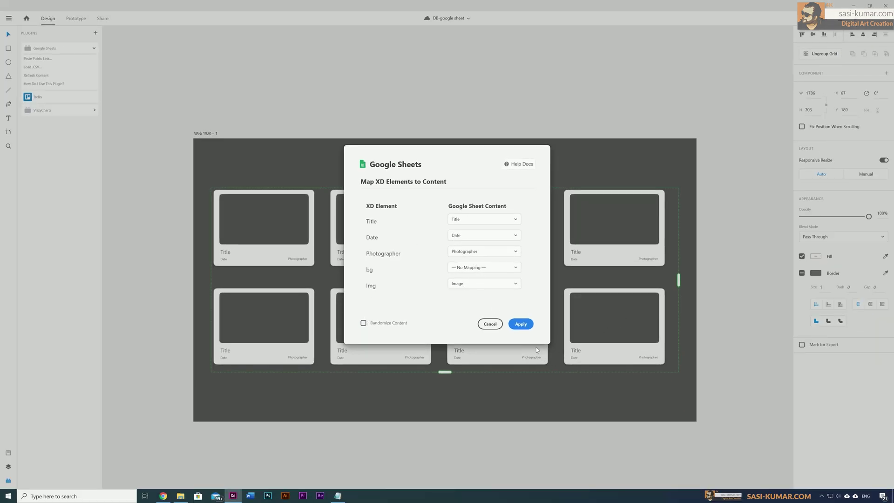
click(527, 325)
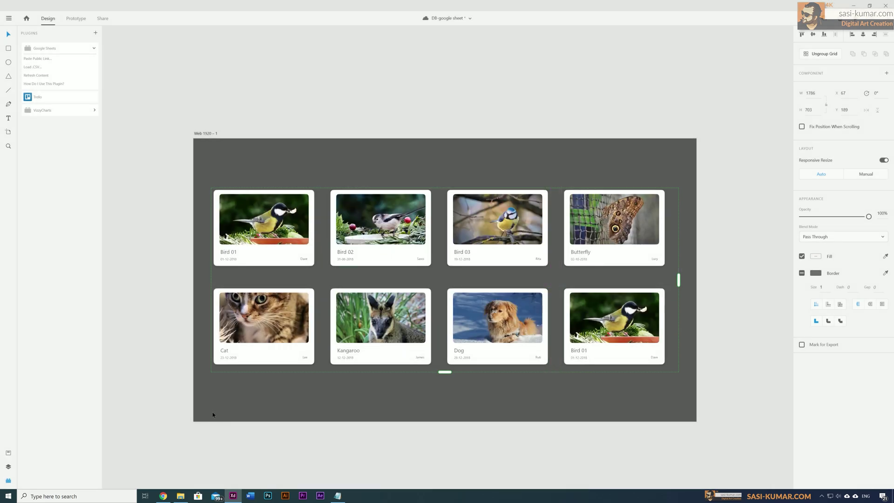
Step: Zoom in, close the sheet's share dialog, minimize Chrome, and deselect the card grid
key(ctrl+equal)
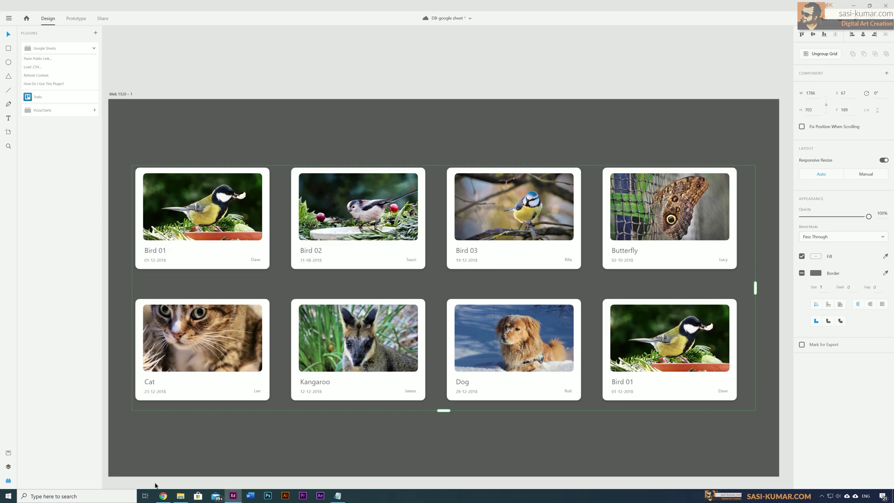
click(163, 495)
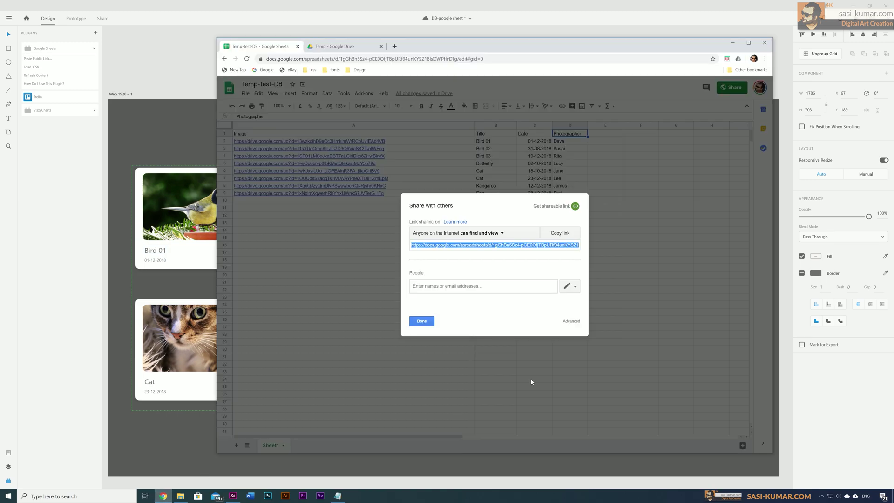
click(422, 321)
drag(559, 43, 642, 250)
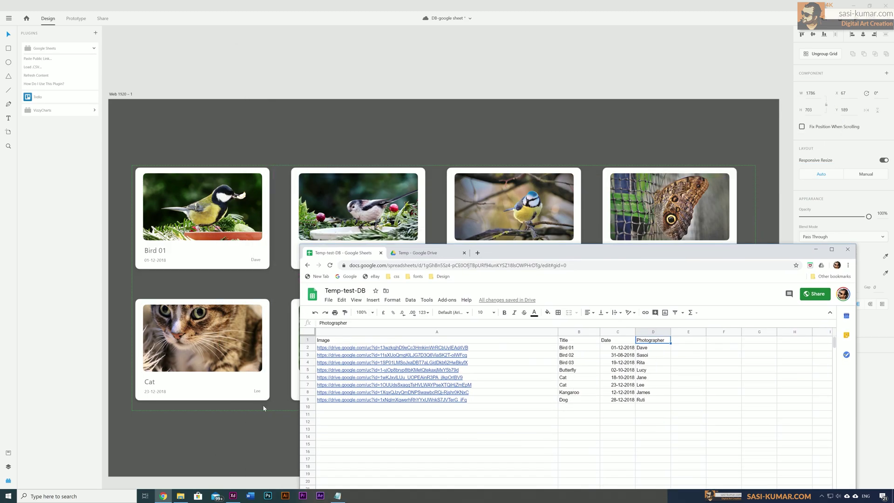
click(815, 249)
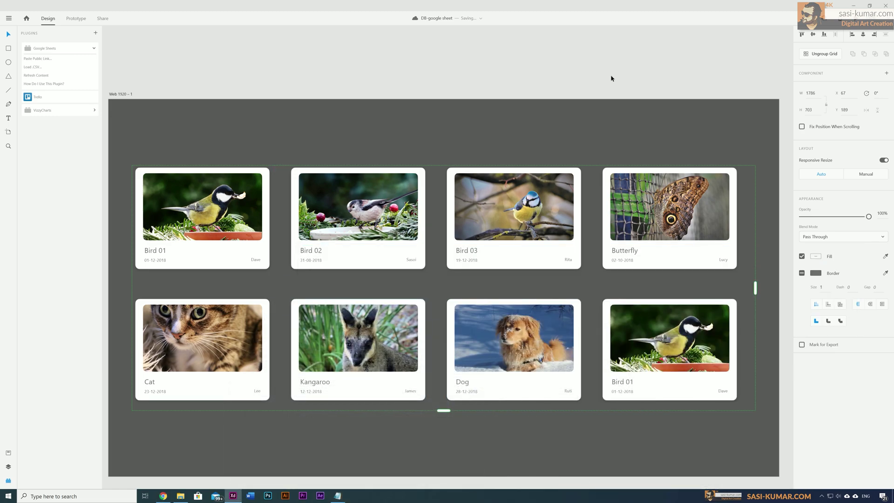
click(611, 78)
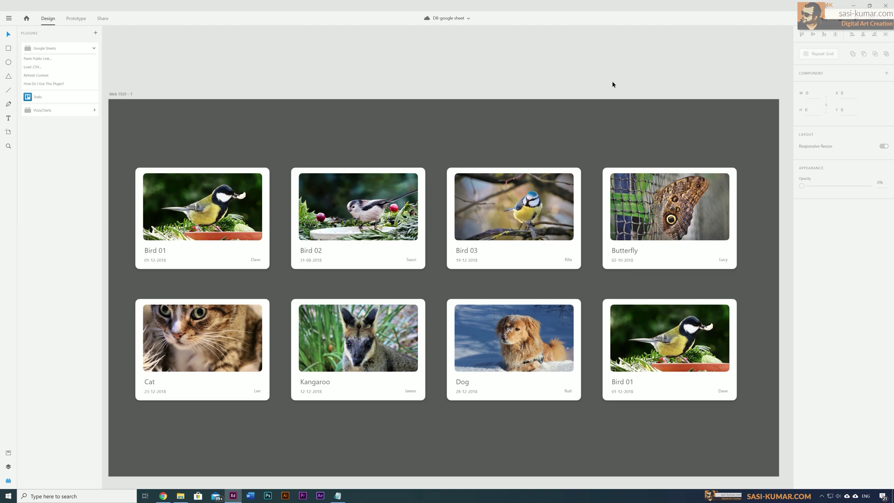
Step: Copy a shareable link for dog-4765736_1920.jpg from the Temp Drive folder and return to Notepad
key(alt+Tab)
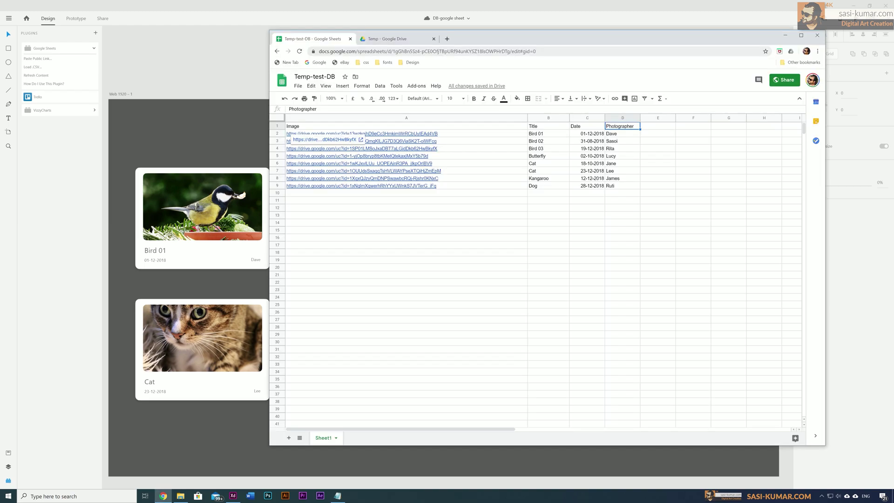
click(400, 42)
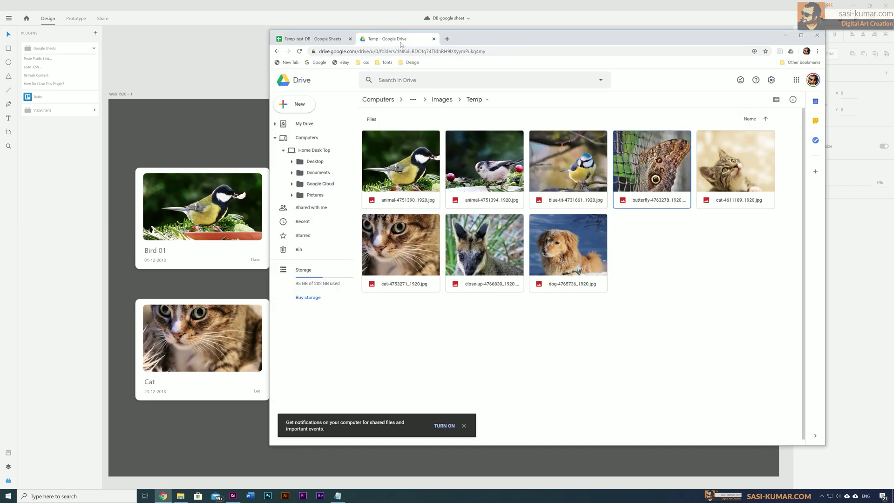
click(571, 263)
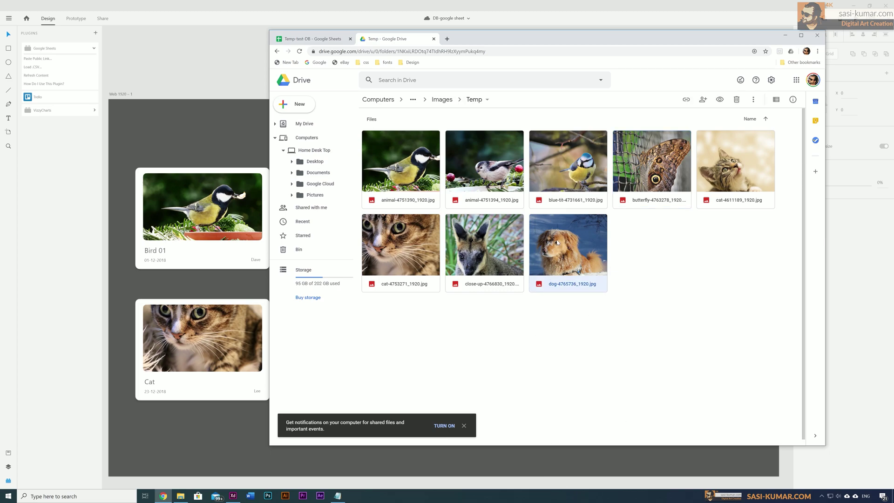
right_click(557, 242)
click(618, 293)
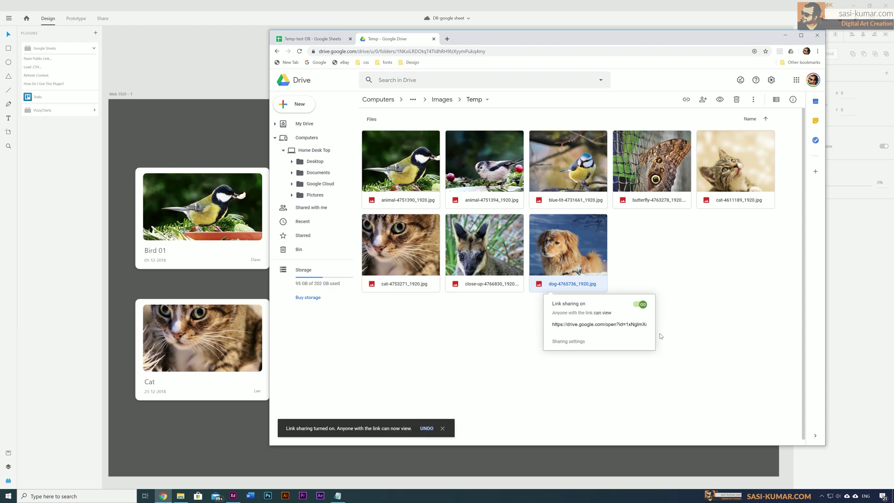
key(Escape)
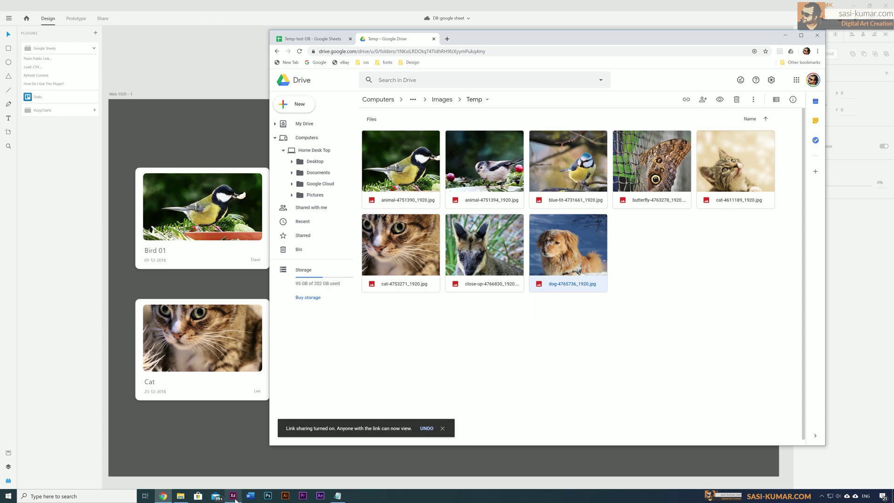
click(337, 495)
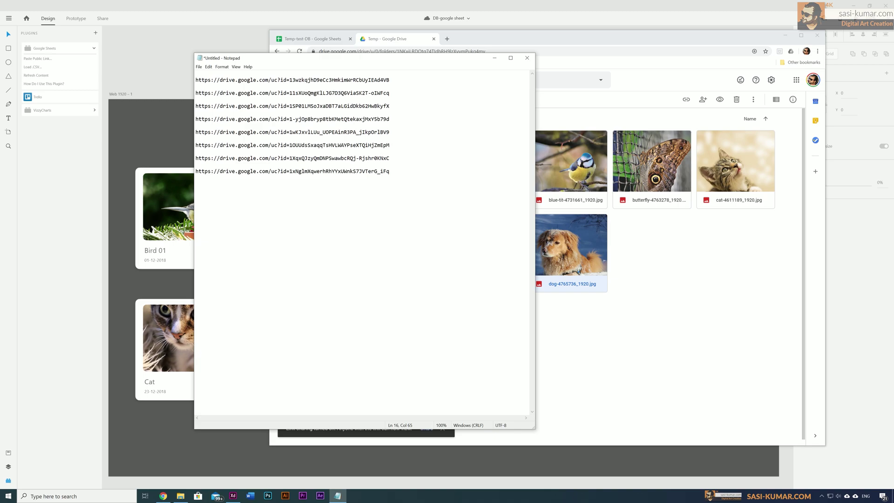
Step: Paste the dog photo's Drive link on a new line and change open?id= to uc?id=
key(Return)
key(Return)
key(Return)
key(ctrl+v)
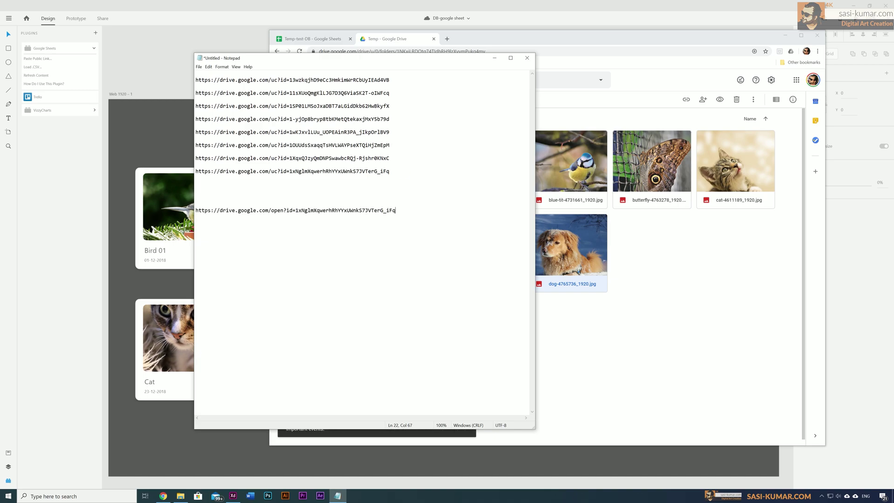
key(shift+Home)
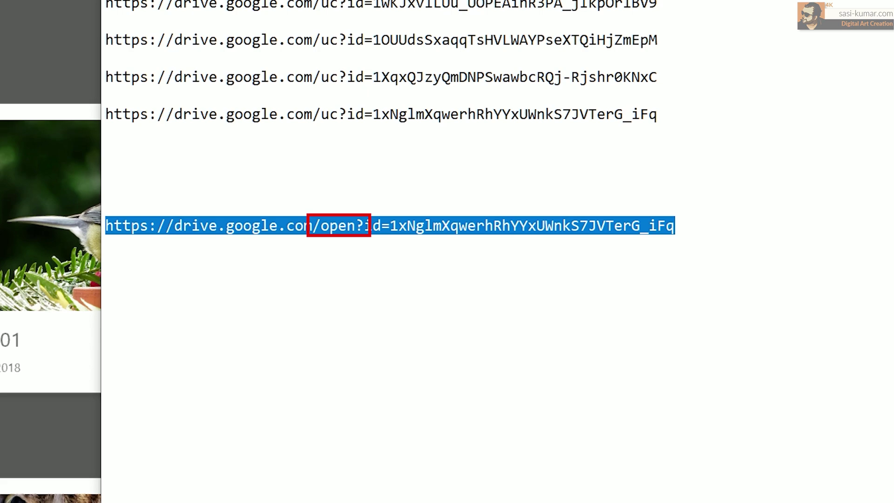
click(425, 225)
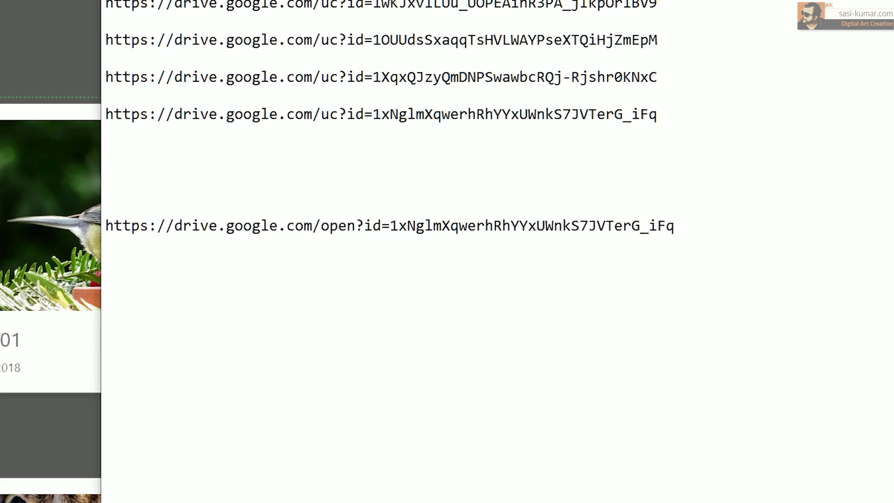
click(356, 225)
key(BackSpace)
key(BackSpace)
key(BackSpace)
key(BackSpace)
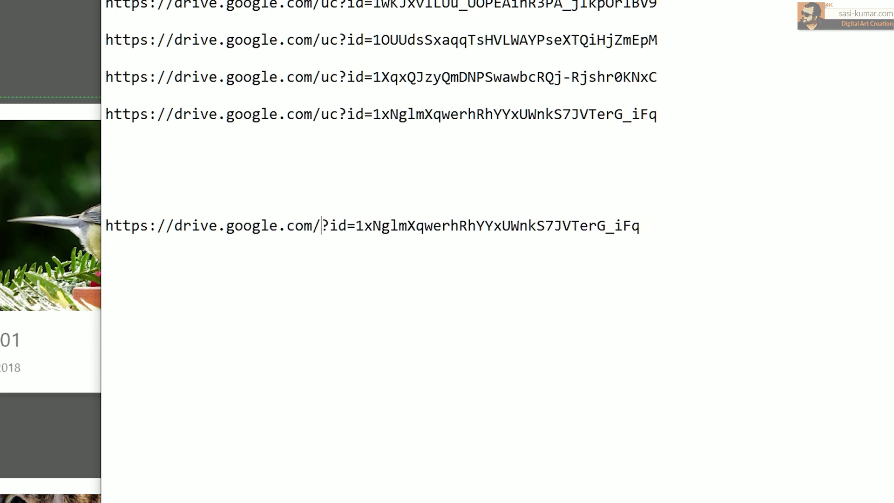
text(uc)
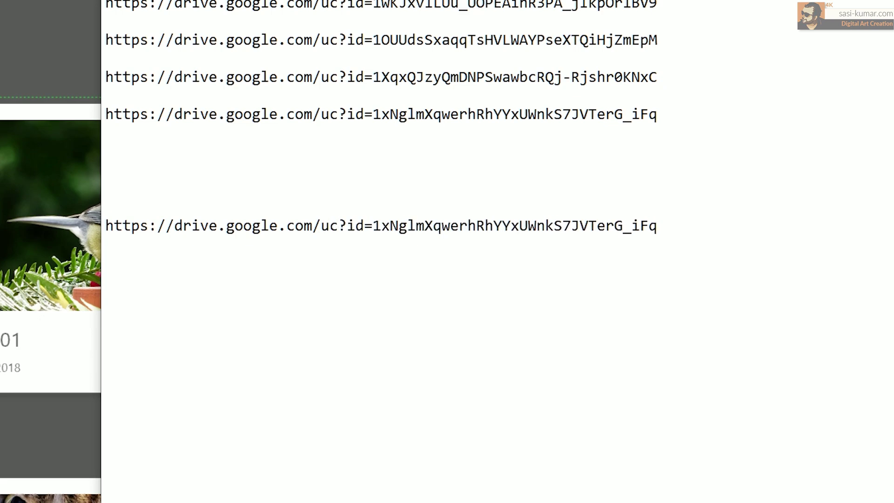
click(657, 225)
drag(658, 225, 47, 222)
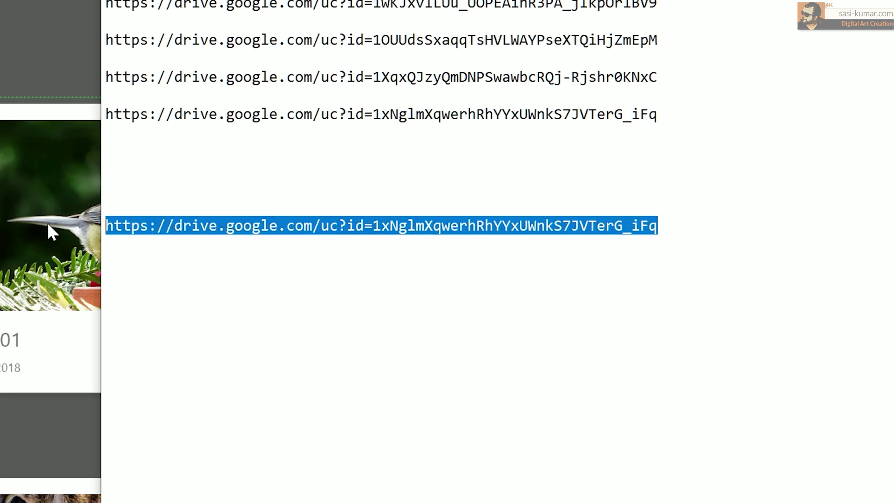